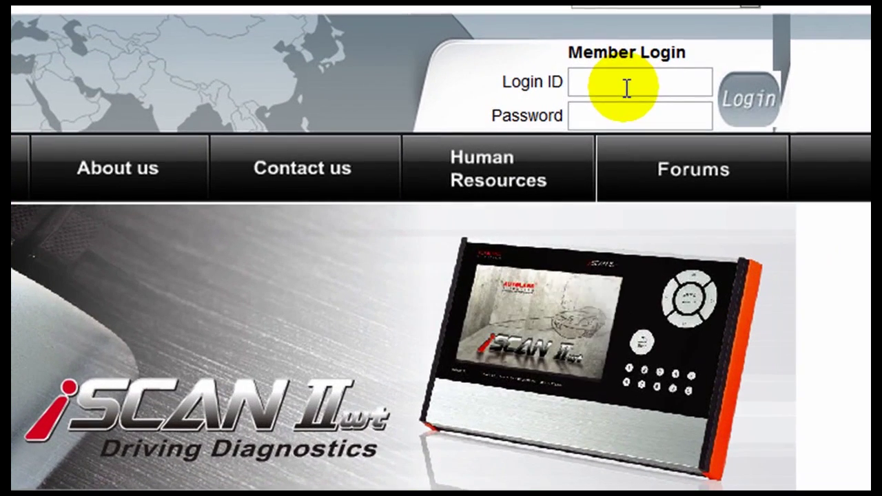
Log in to the member area with the login ID and account password.
click(626, 85)
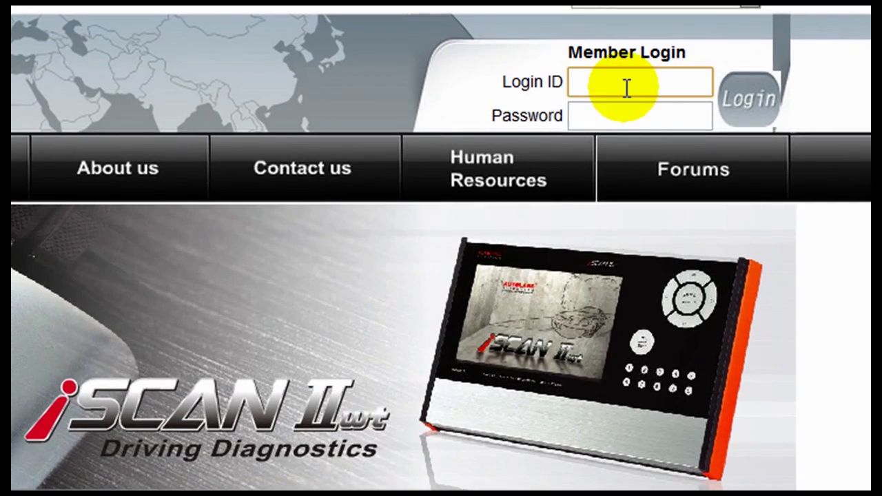
click(620, 118)
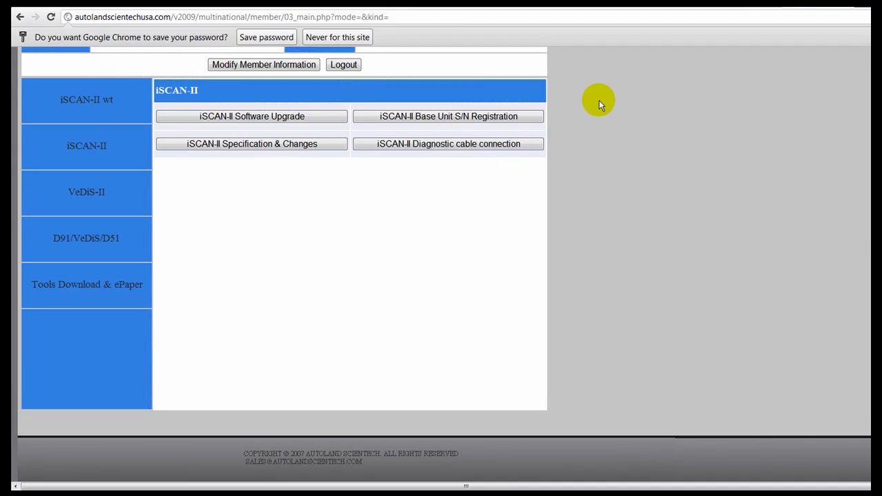
Open the iSCAN-II wt Base Unit S/N Registration form and submit the unit's 8-digit serial number.
click(138, 293)
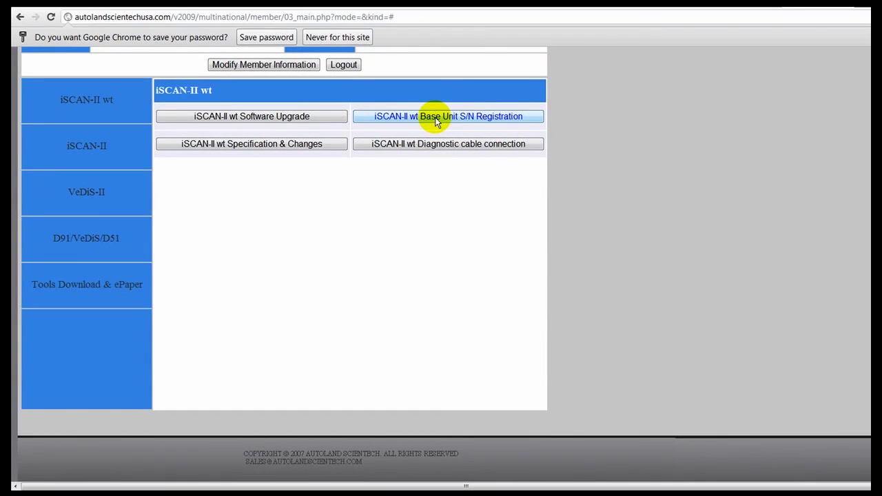
click(436, 117)
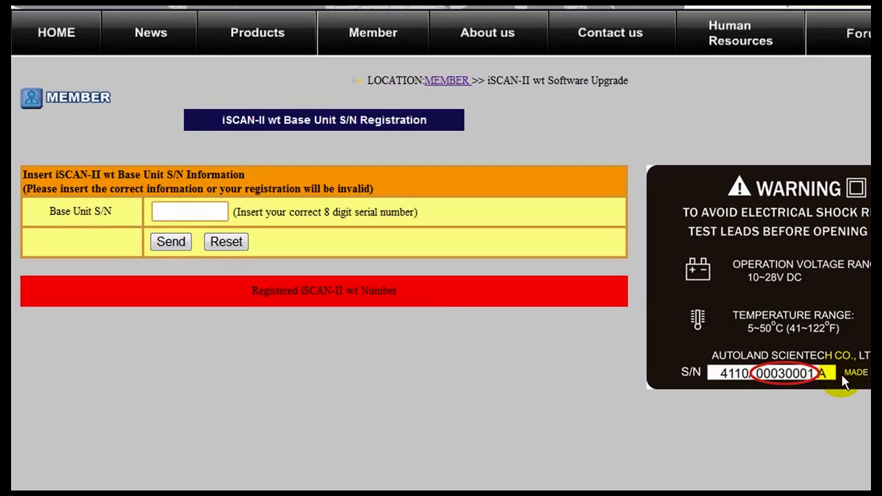
text(00018111)
drag(205, 212, 149, 210)
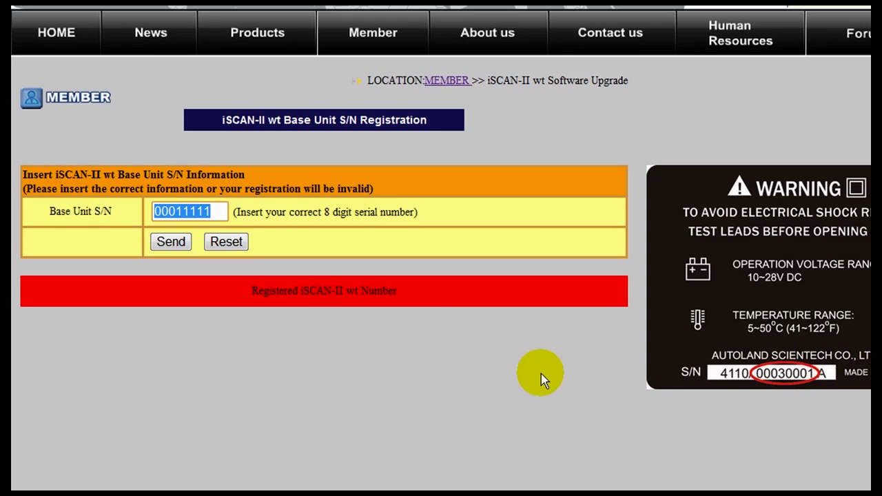
click(173, 245)
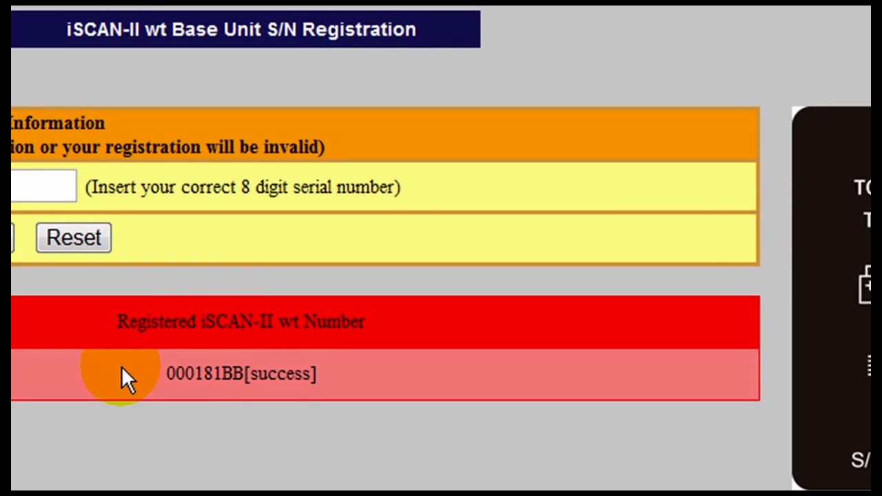
drag(345, 372, 150, 376)
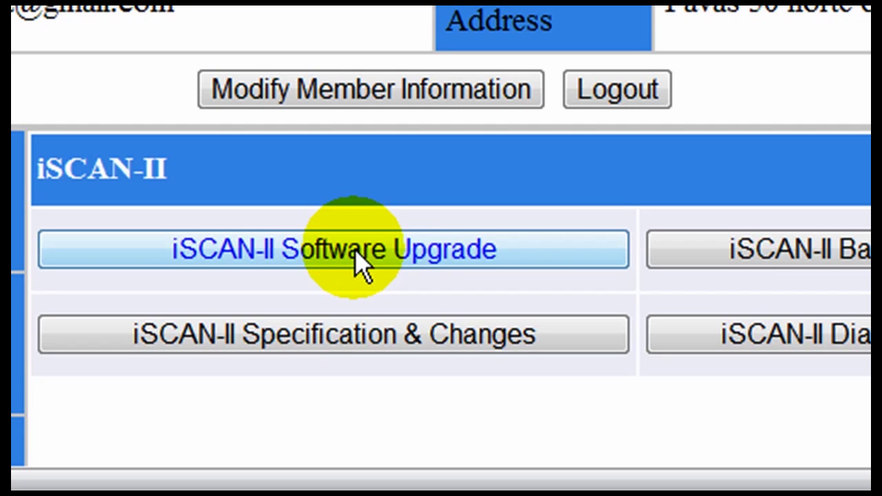
Open the Tools Download & ePaper section and try switching the "Don't send the software via e-mail" option on and off.
click(362, 265)
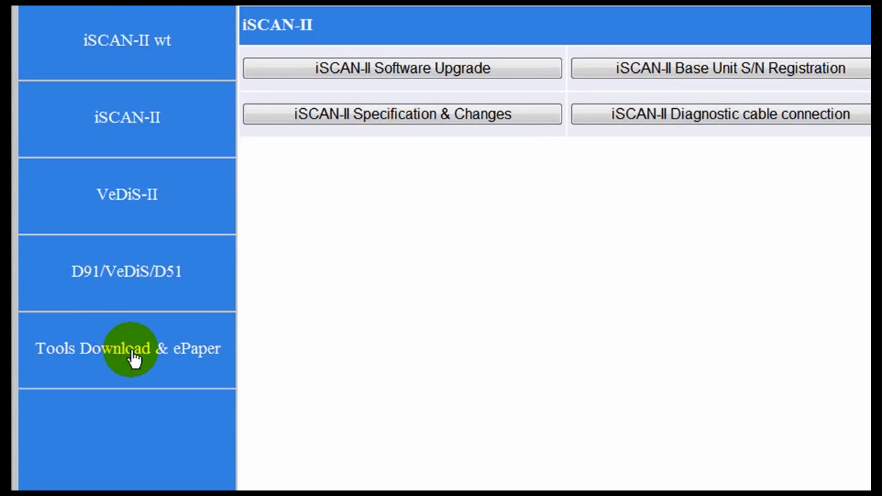
click(131, 356)
scroll(165, 399, down, 5)
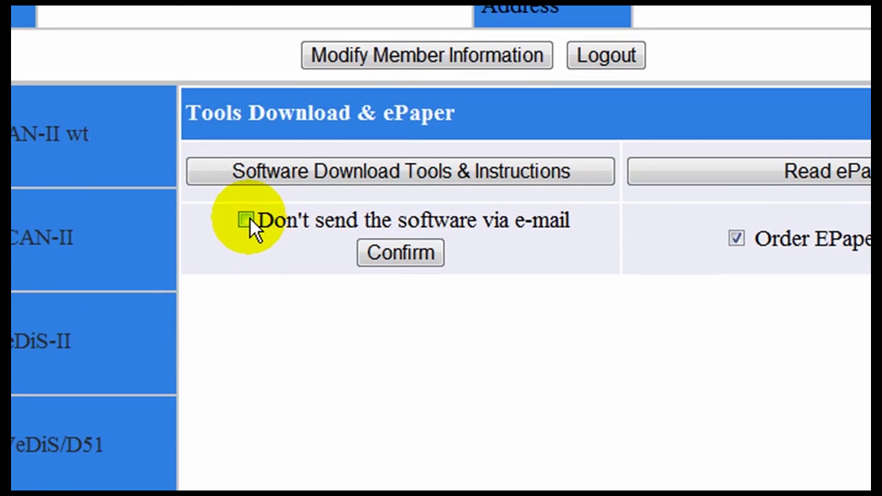
click(288, 380)
click(250, 221)
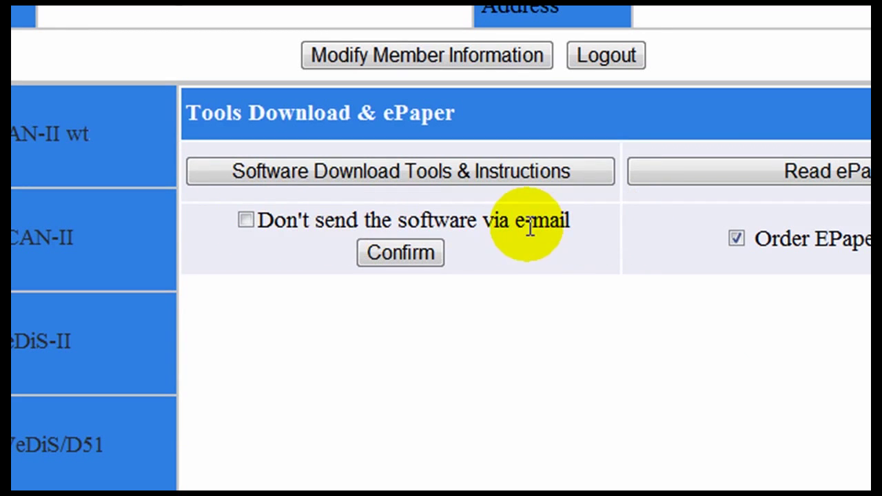
click(486, 222)
drag(485, 222, 596, 220)
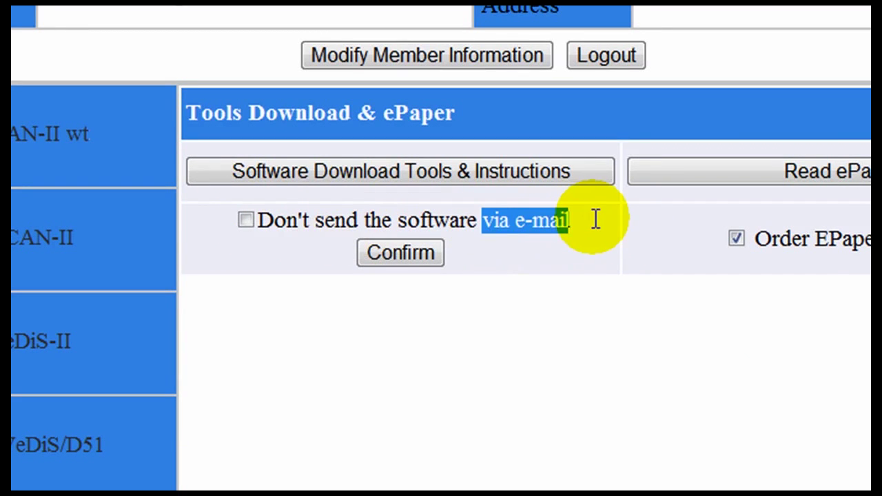
click(249, 219)
drag(266, 213, 596, 219)
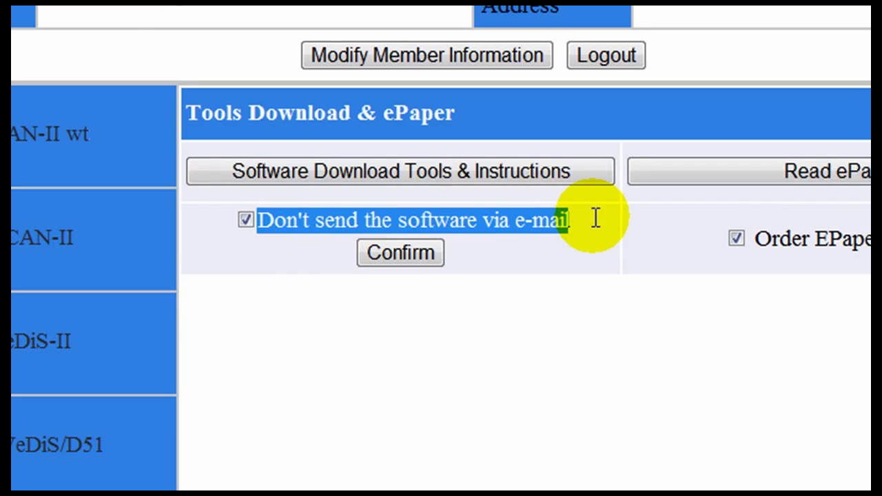
click(244, 217)
click(250, 224)
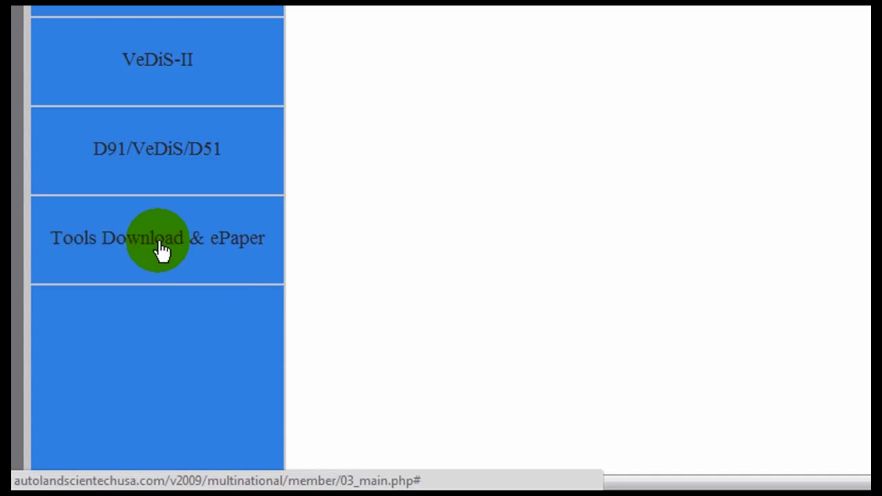
Reopen Tools Download & ePaper and check that "Don't send the software via e-mail" is cleared.
click(161, 252)
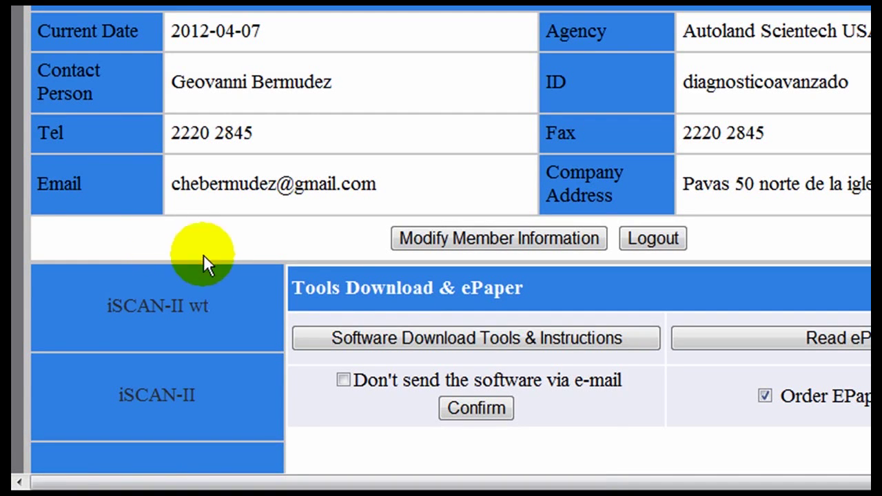
click(343, 381)
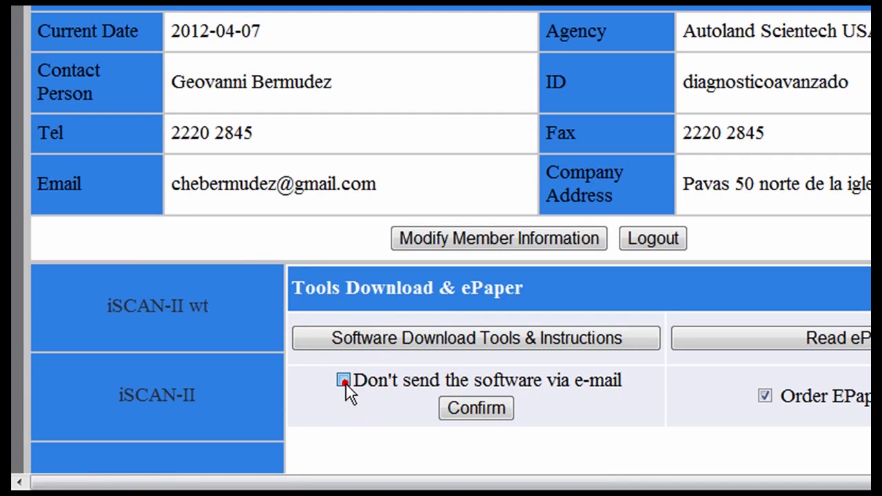
click(343, 381)
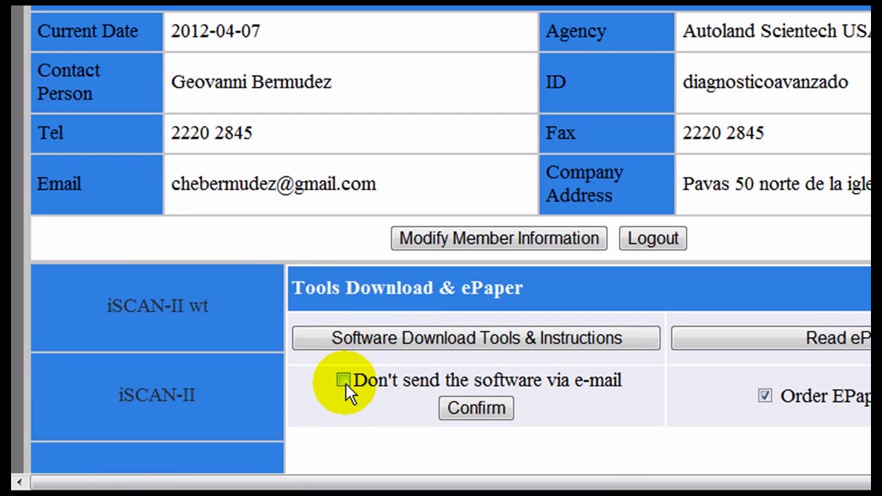
Open the iSCAN-II wt Software Upgrade page and choose to upgrade by iSCAN-II wt Serial Numbers.
click(153, 313)
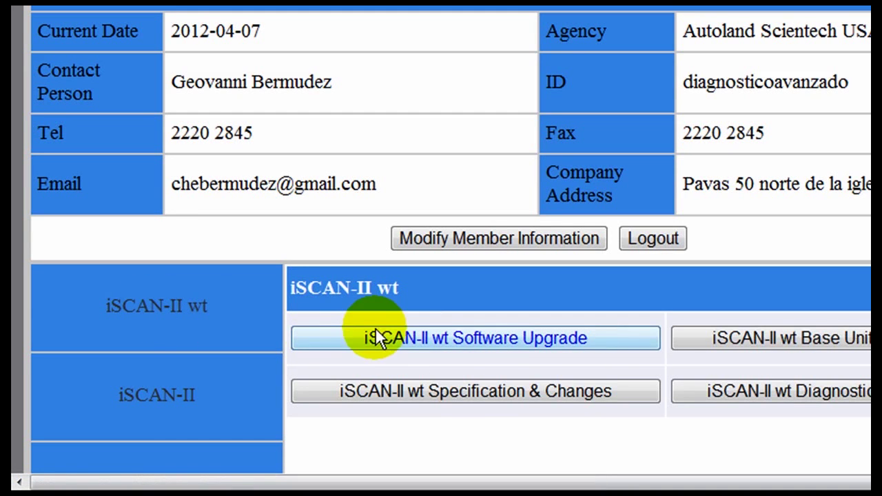
click(425, 338)
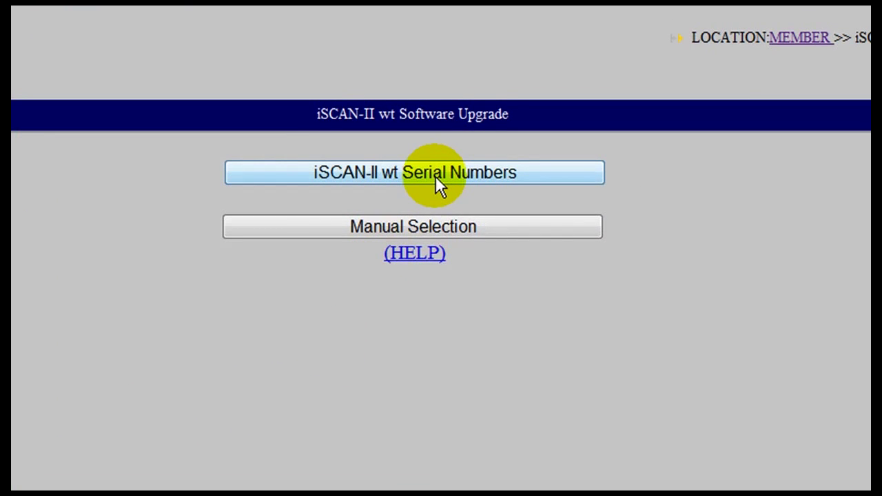
click(435, 176)
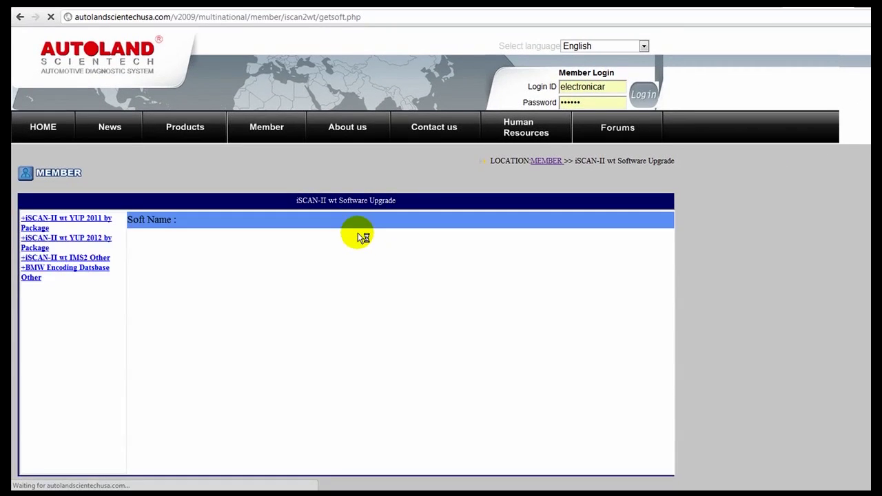
Expand the iSCAN-II wt YUP 2012 packages, open the ASIAN PKG YUP 2012 EN package and review its module versions.
scroll(361, 236, down, 1)
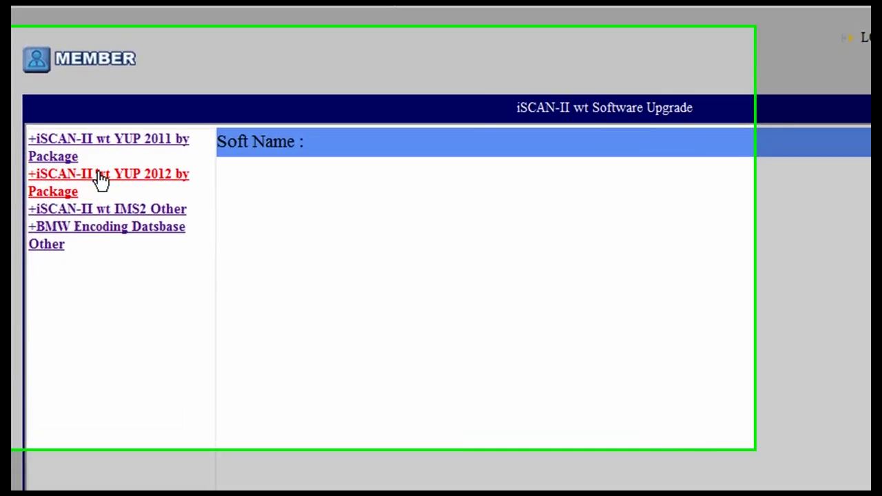
click(62, 176)
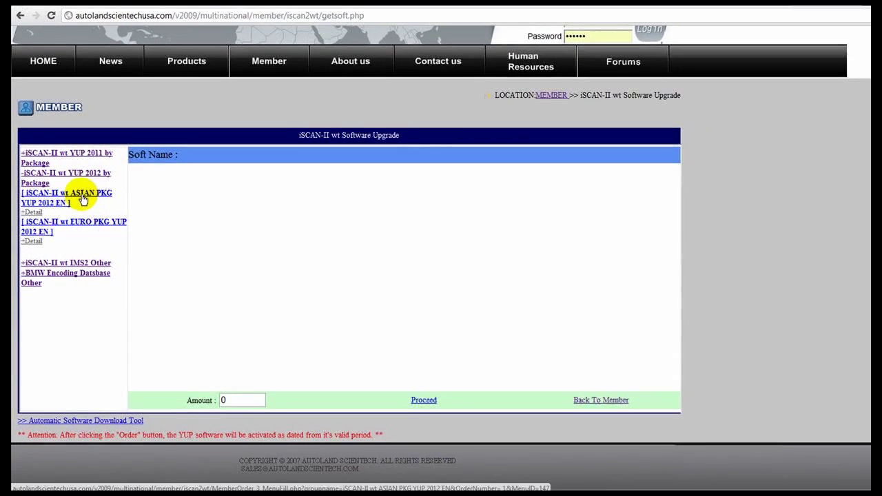
click(157, 227)
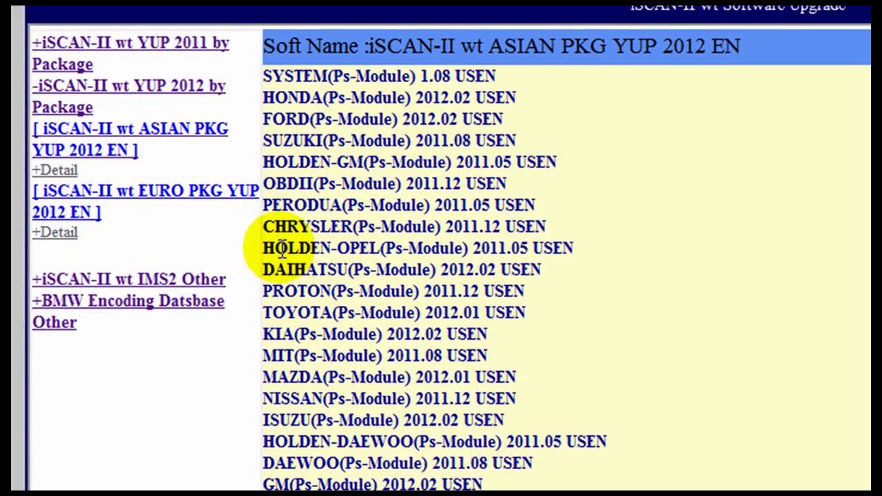
drag(274, 249, 551, 238)
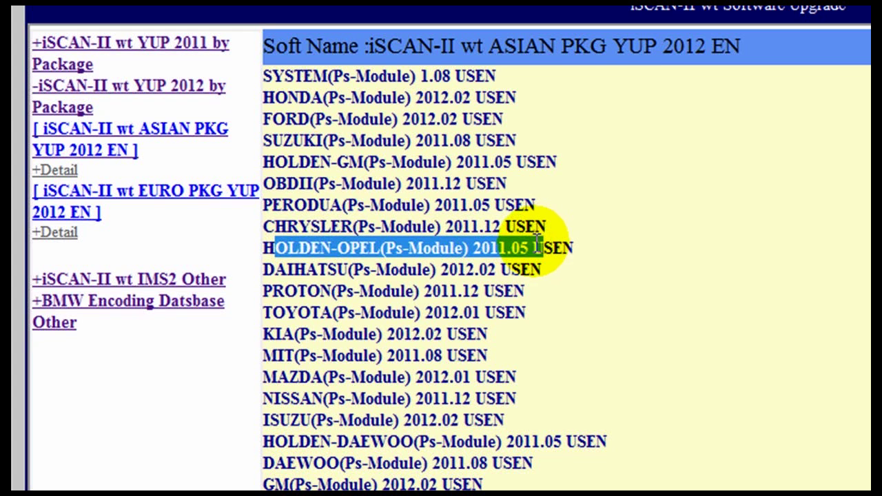
click(521, 247)
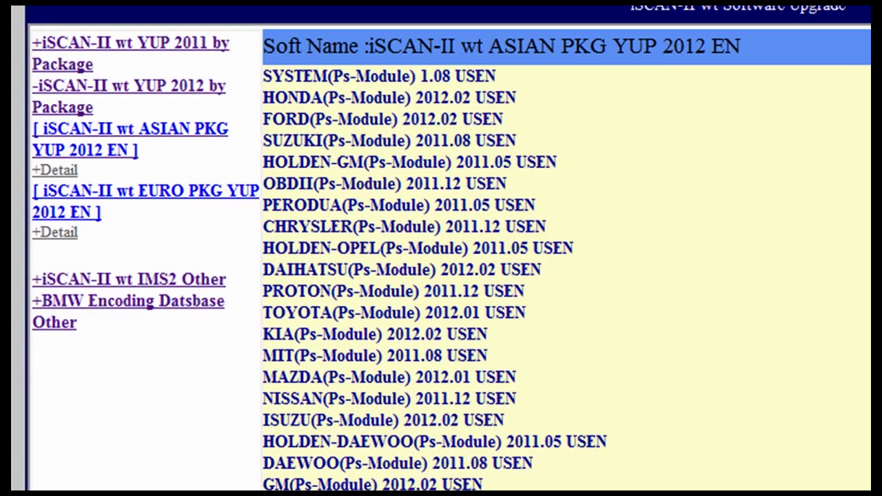
scroll(566, 256, down, 3)
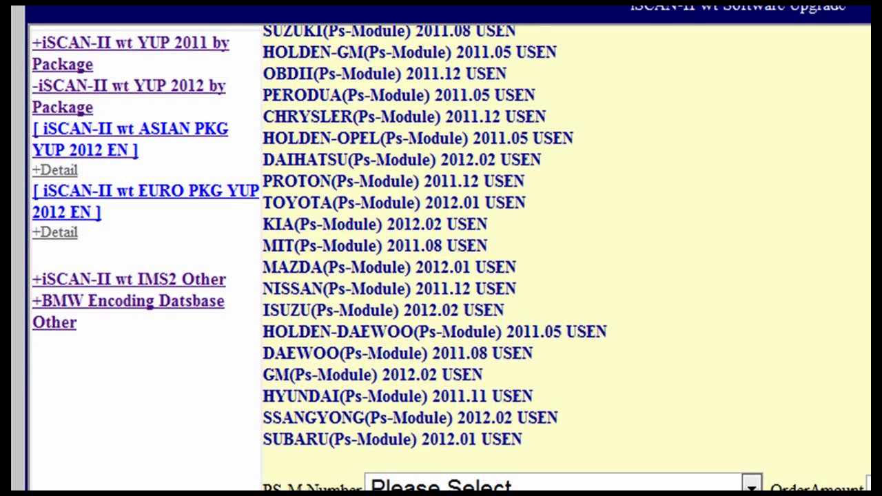
scroll(567, 179, up, 3)
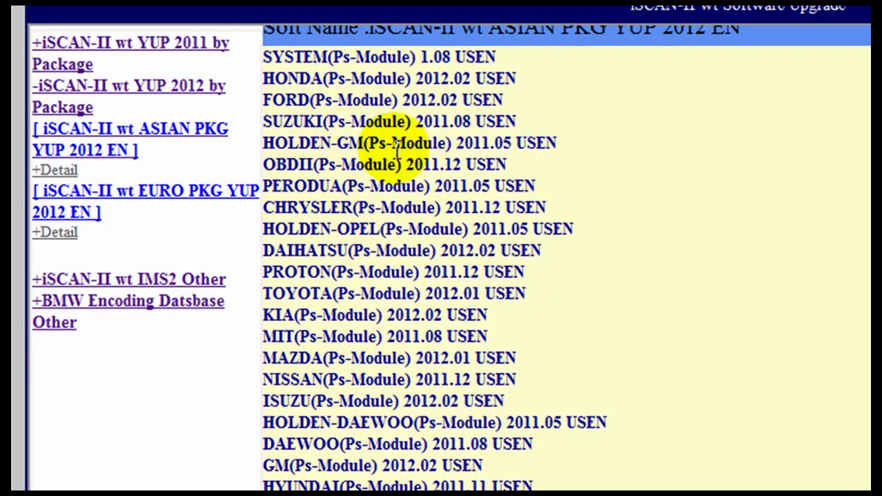
drag(405, 164, 555, 164)
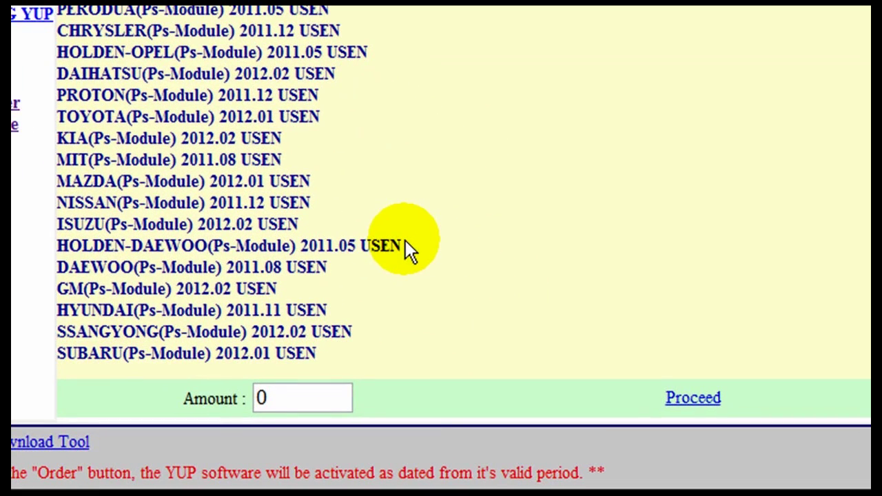
Order the ASIAN PKG YUP 2012 EN package for the registered PS-M number valid 2012/03/24~2015/04/24, with an order amount of 1.
scroll(366, 32, down, 3)
click(547, 305)
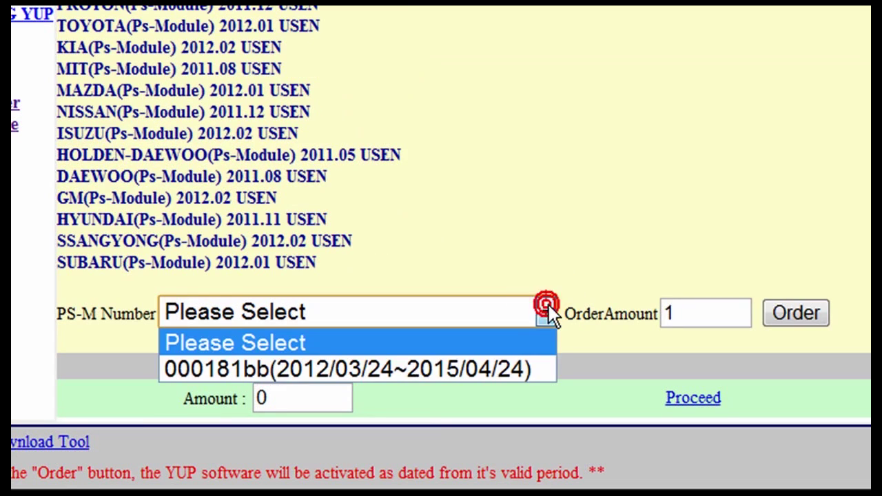
click(526, 368)
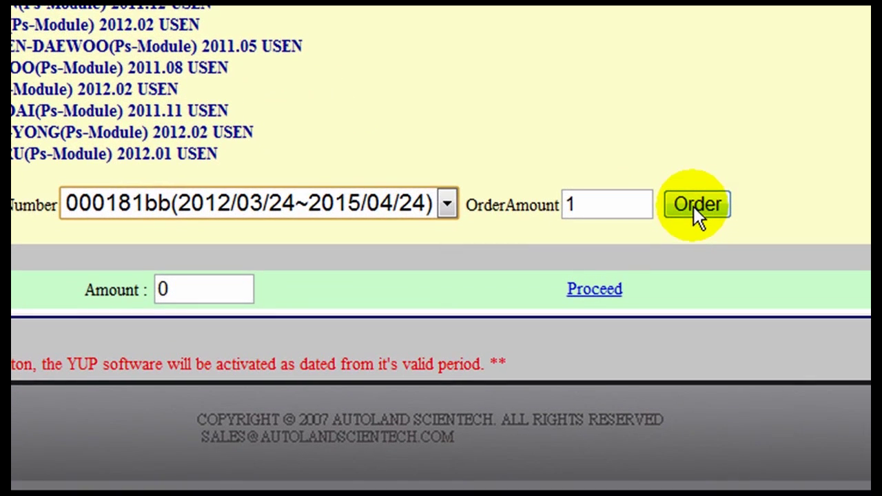
click(693, 204)
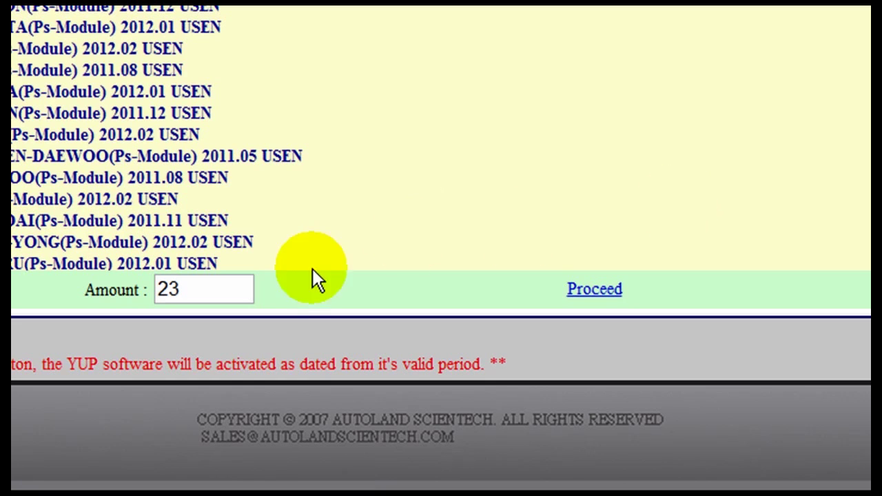
drag(211, 285, 148, 285)
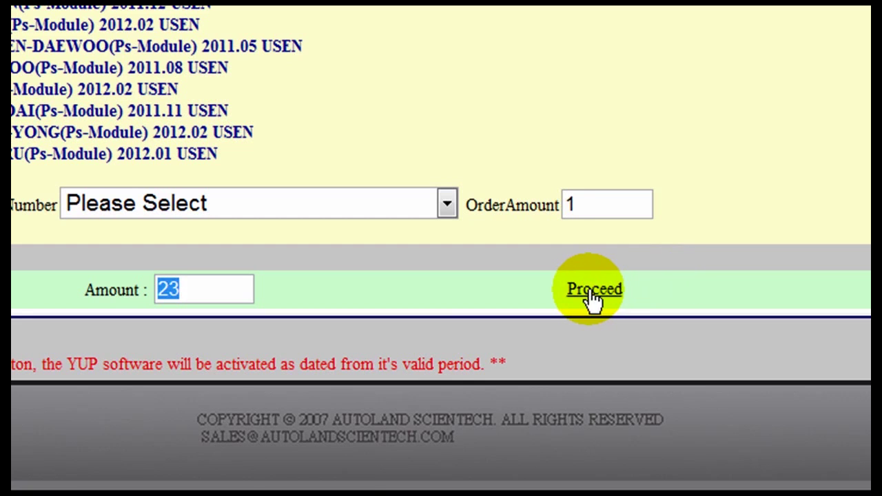
Proceed to the order list, send the software order and confirm the submission.
click(593, 290)
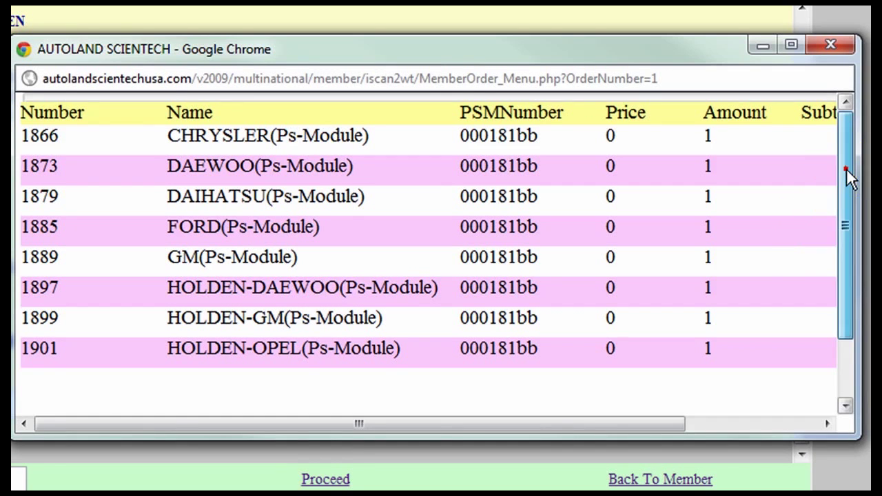
drag(844, 179, 857, 254)
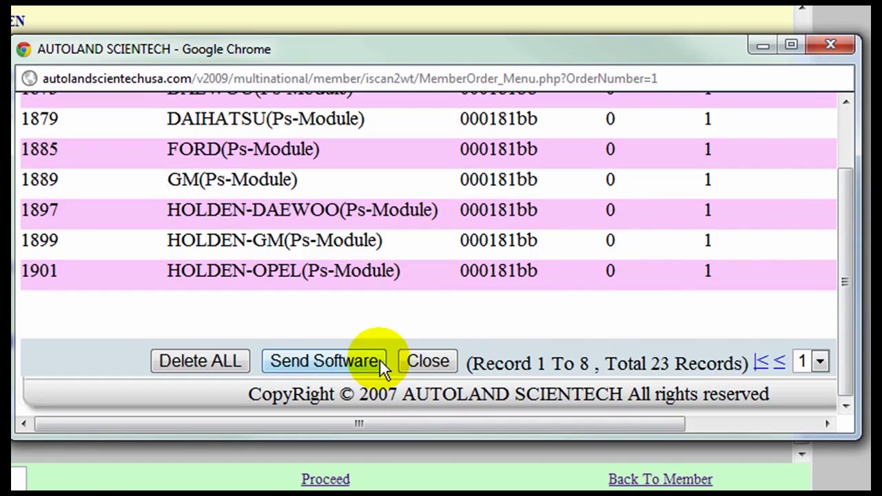
click(334, 361)
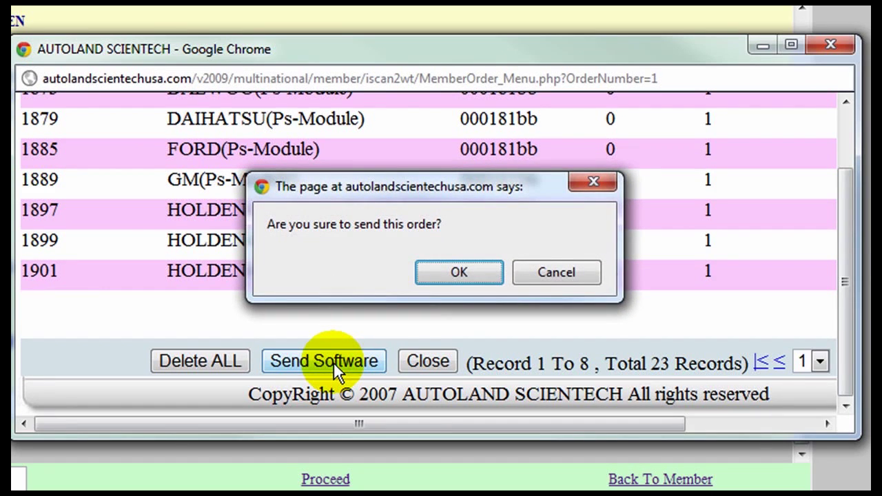
click(467, 271)
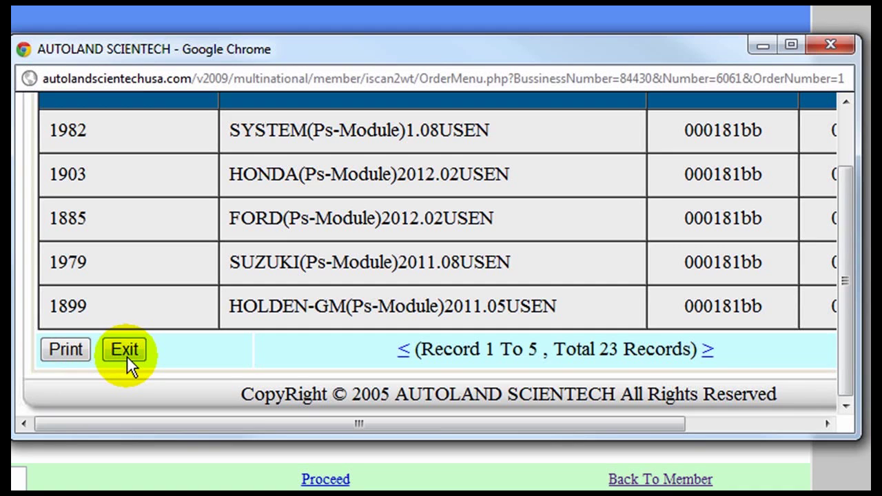
Close the submitted order's window, open the iSCAN-II wt EURO PKG YUP 2012 EN package and review its module versions.
click(826, 39)
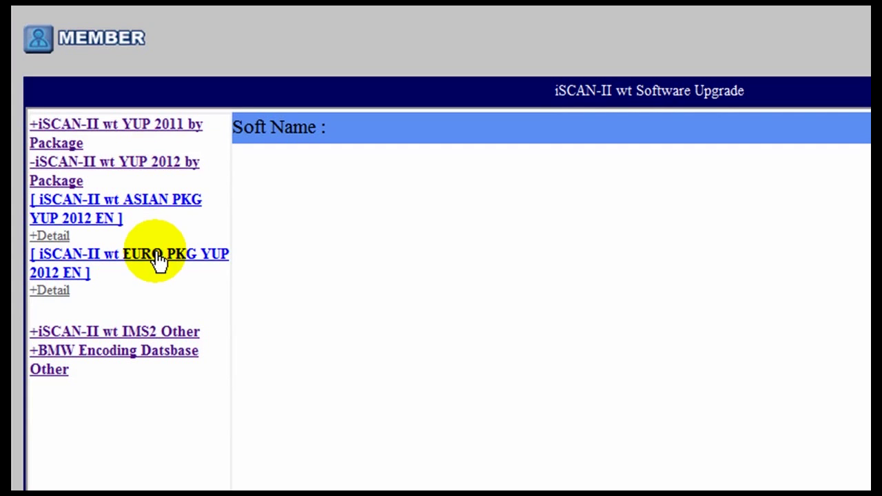
click(159, 261)
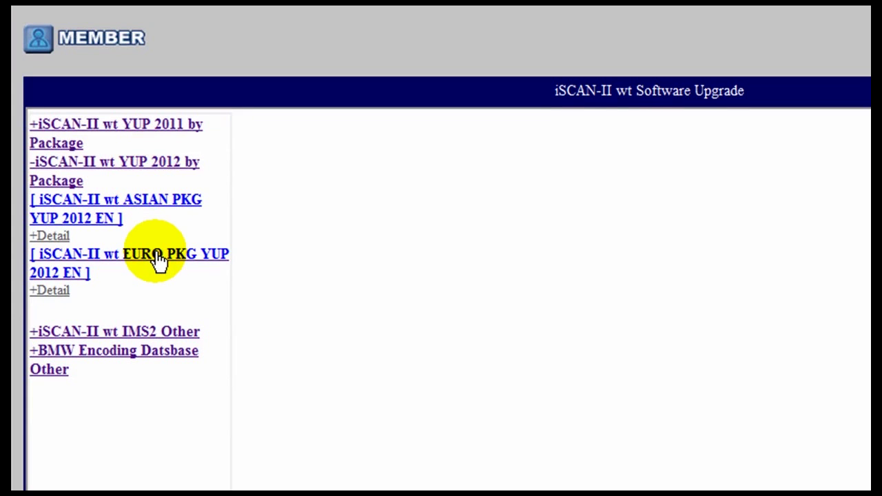
drag(297, 209, 231, 190)
scroll(408, 161, down, 6)
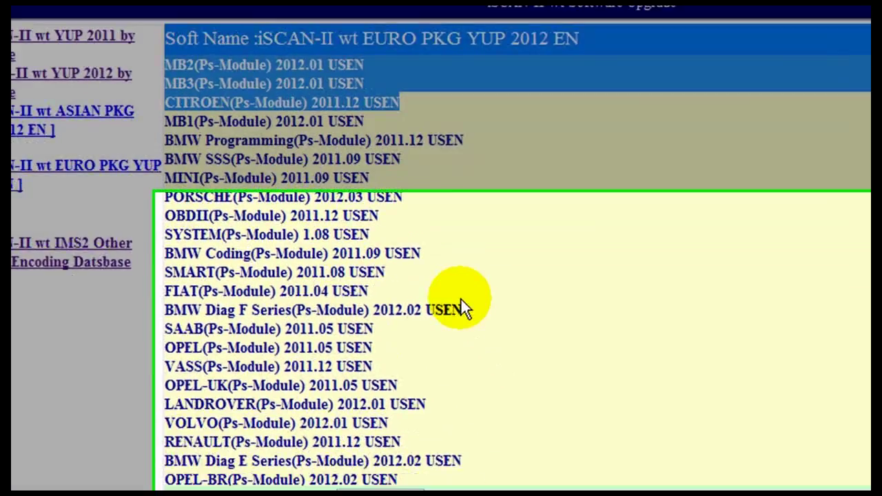
Order the EURO PKG YUP 2012 EN package for the registered PS-M number valid 2012/03/24~2015/04/24, and check the total amount ordered.
click(449, 244)
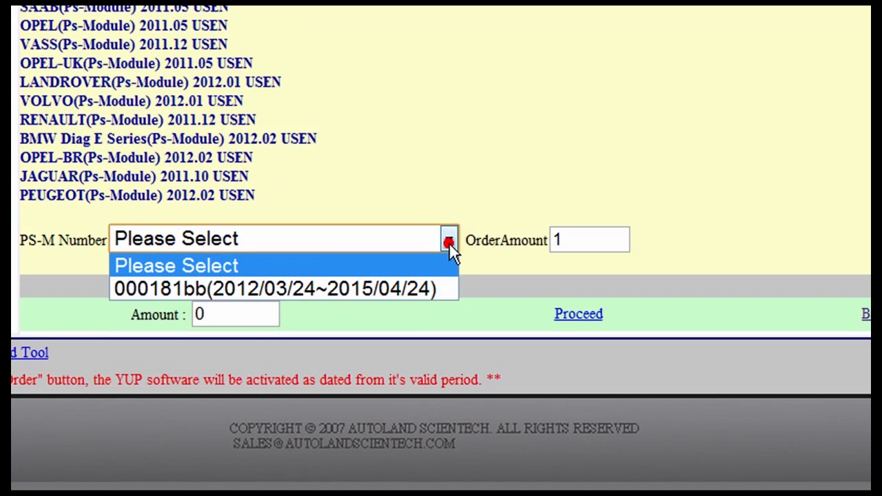
click(429, 289)
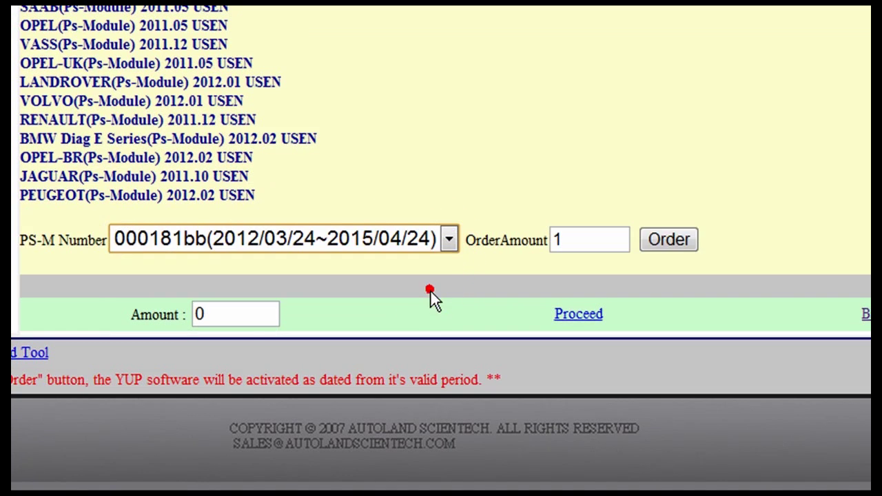
click(673, 240)
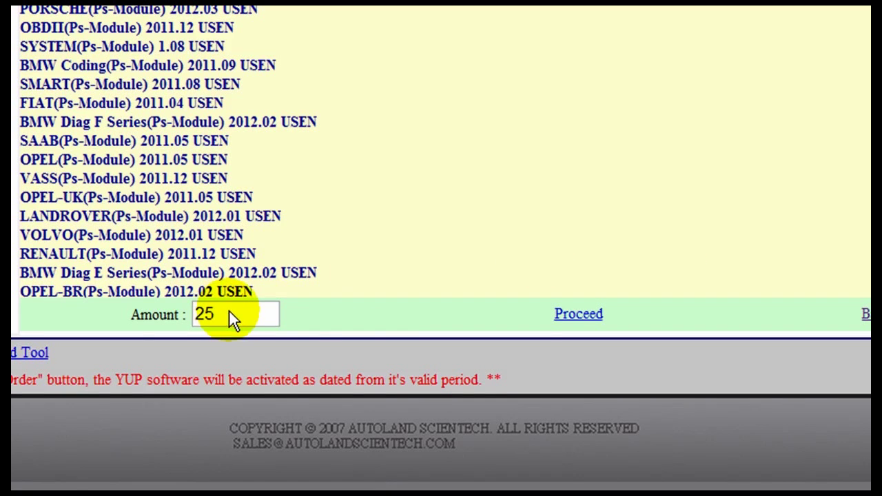
drag(229, 312, 178, 315)
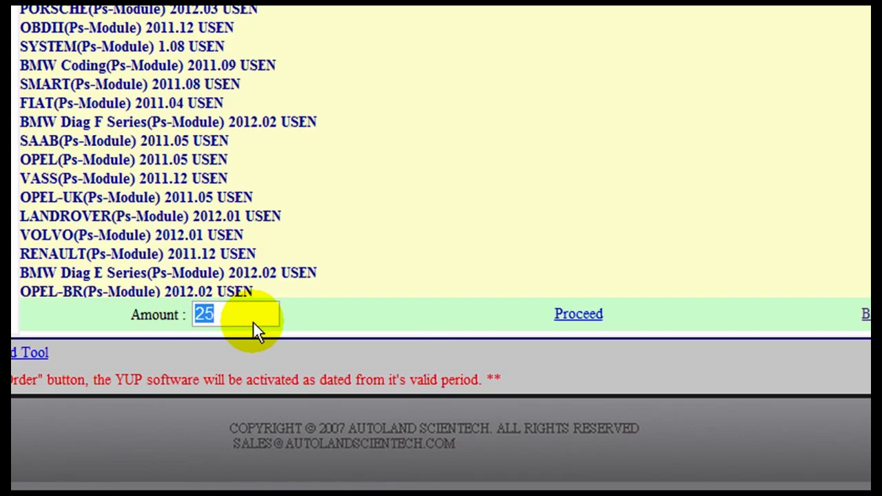
Proceed to the EURO package order list, check its record total, then send the software order and confirm it.
click(584, 318)
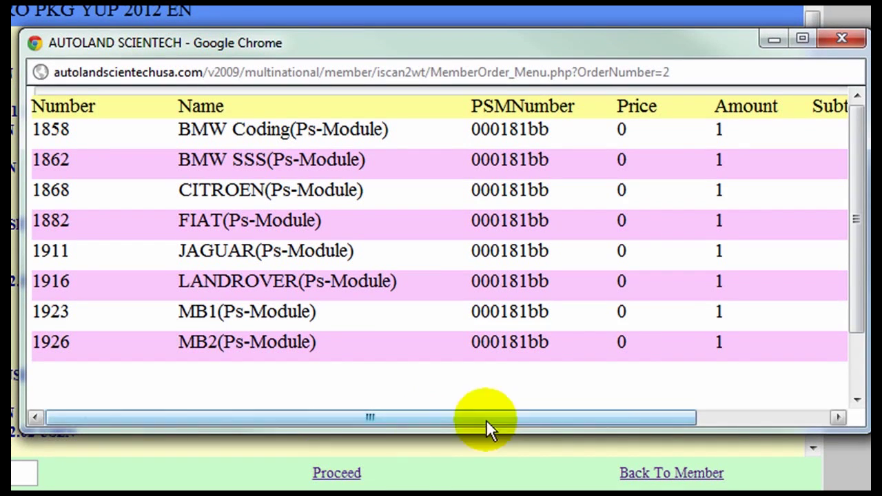
scroll(862, 358, down, 2)
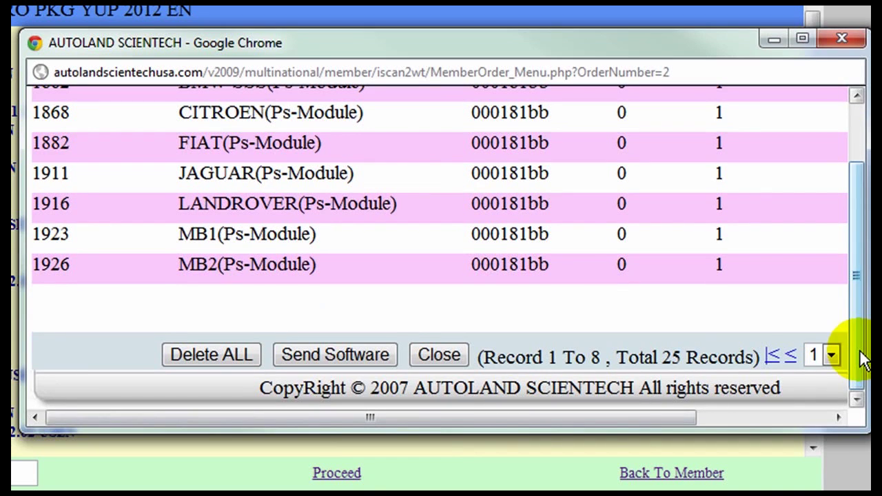
double_click(670, 356)
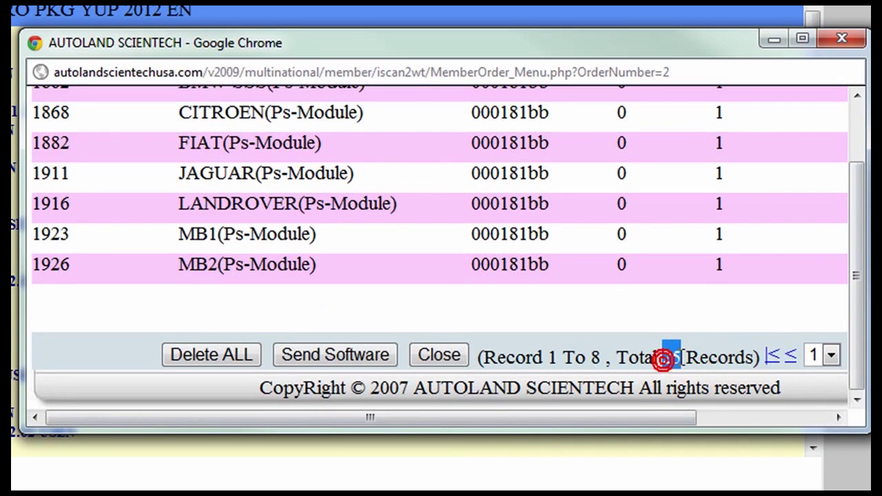
click(299, 356)
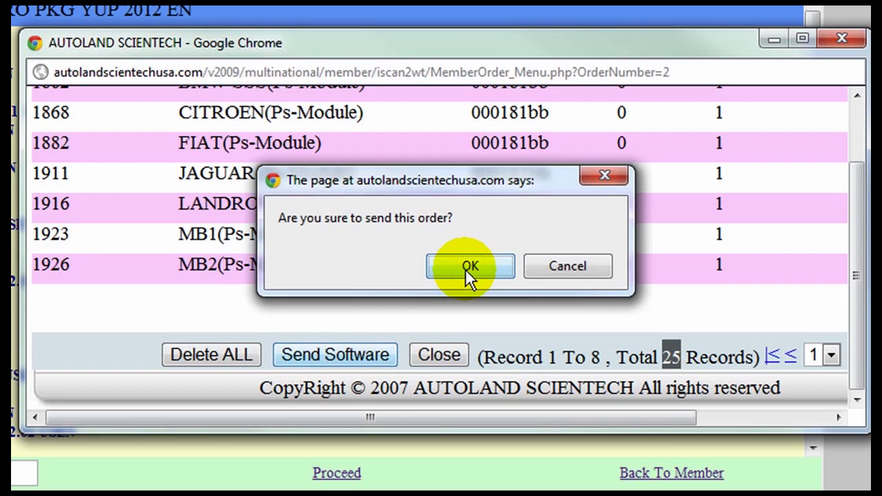
click(465, 268)
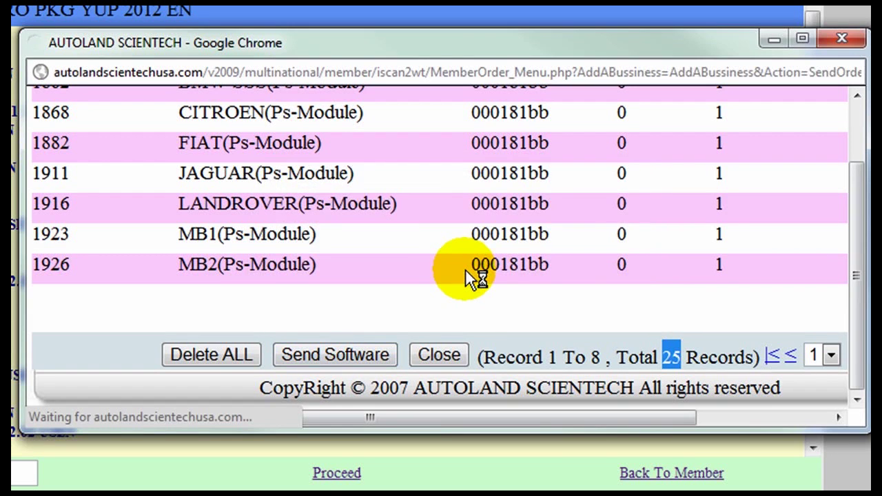
scroll(528, 331, down, 2)
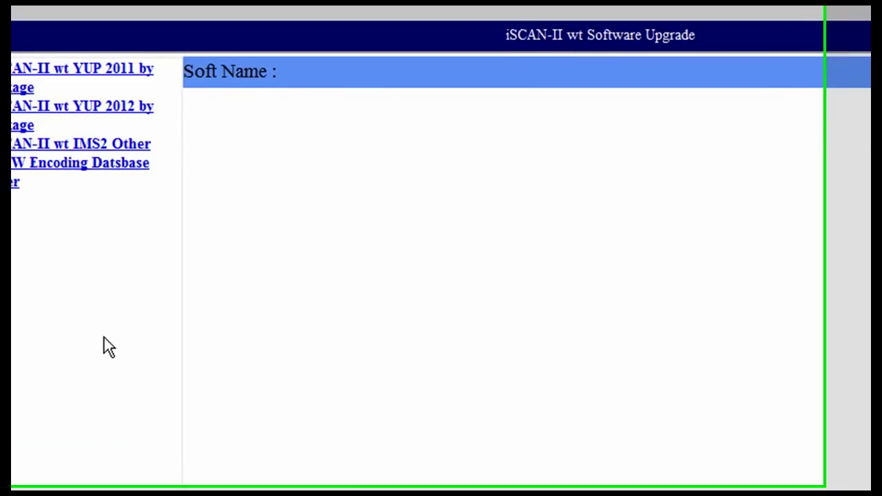
Open the IMS2 PKG V1.00 EN package under iSCAN-II wt IMS2 Other and order 1 for the registered PS-M number.
click(134, 152)
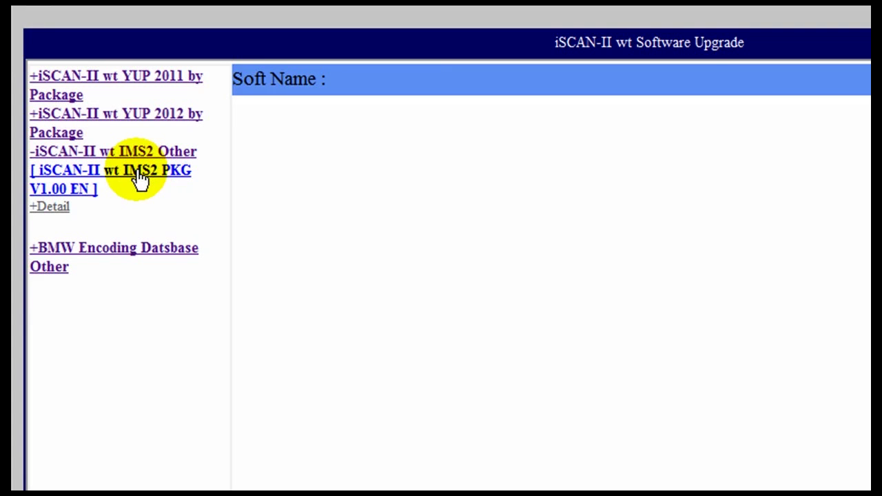
click(139, 178)
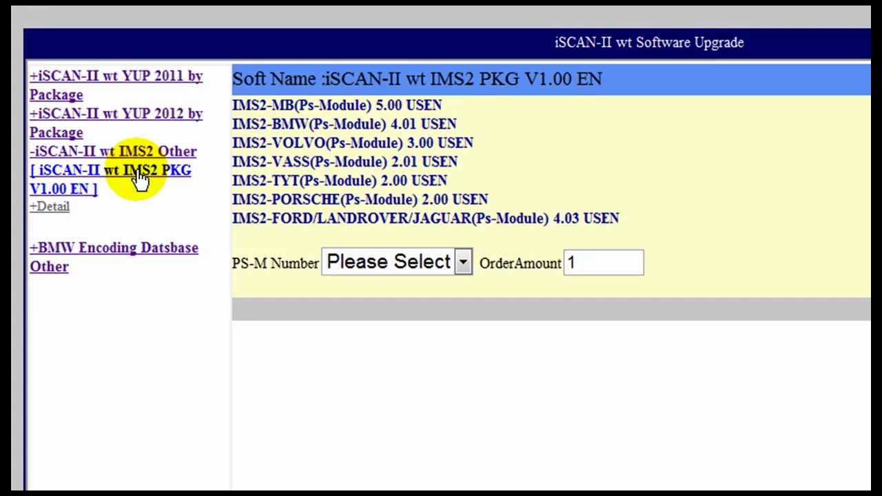
click(463, 263)
click(446, 314)
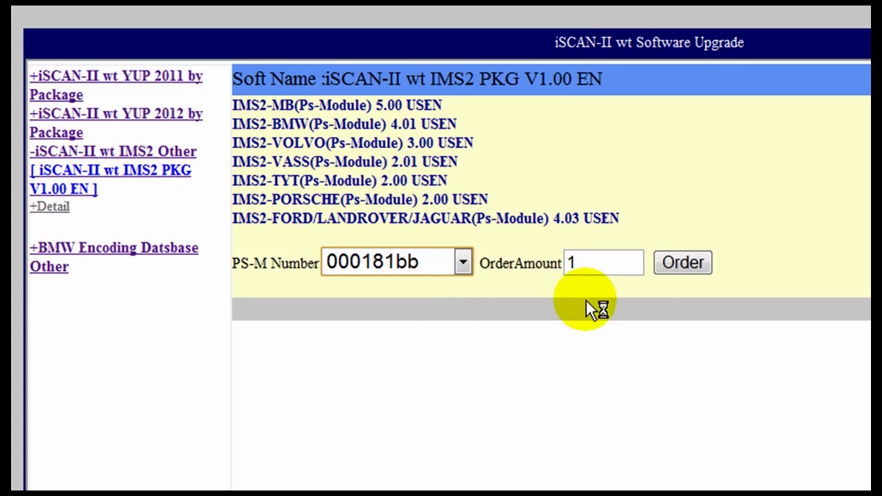
click(680, 265)
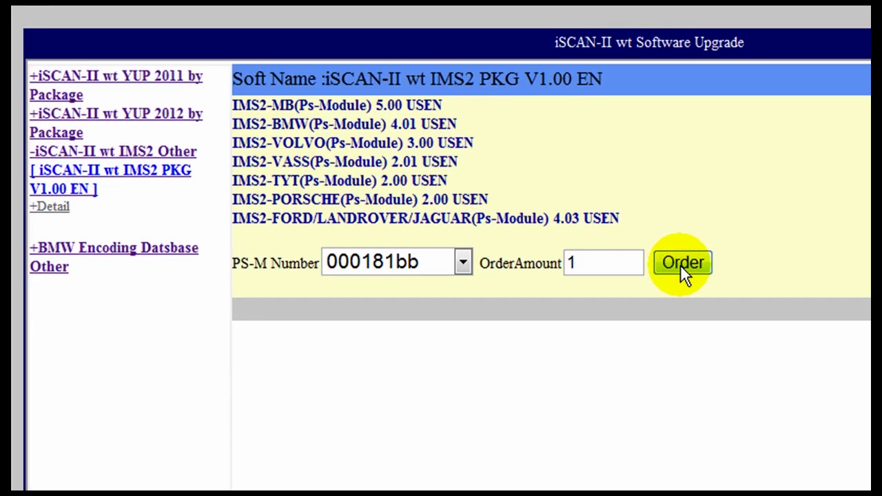
click(680, 265)
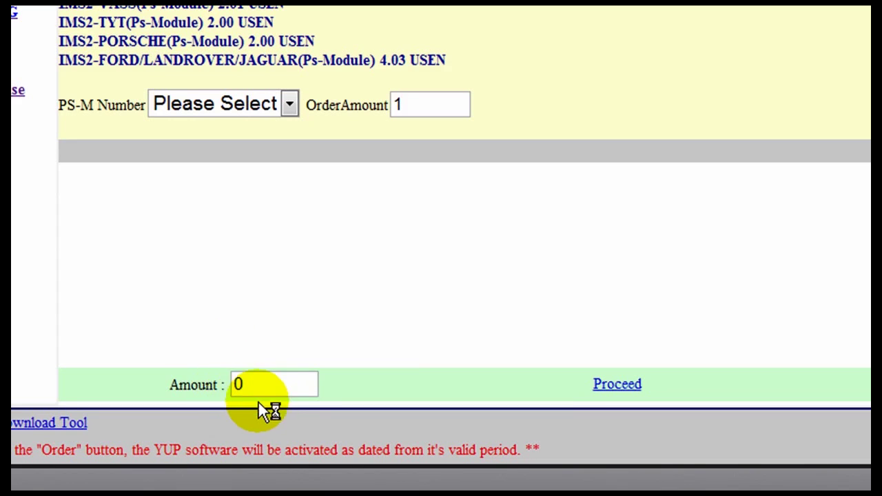
Proceed to the IMS2 order list, send and confirm the software order, and close the order window.
click(617, 386)
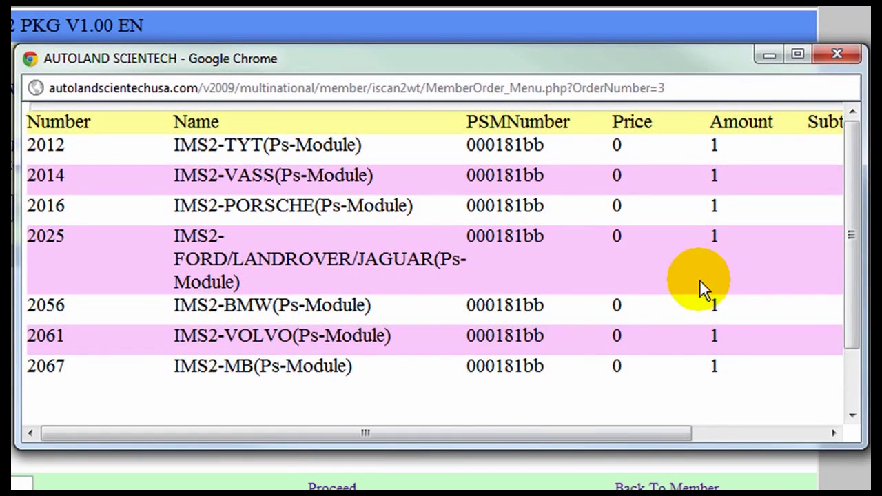
scroll(853, 251, down, 3)
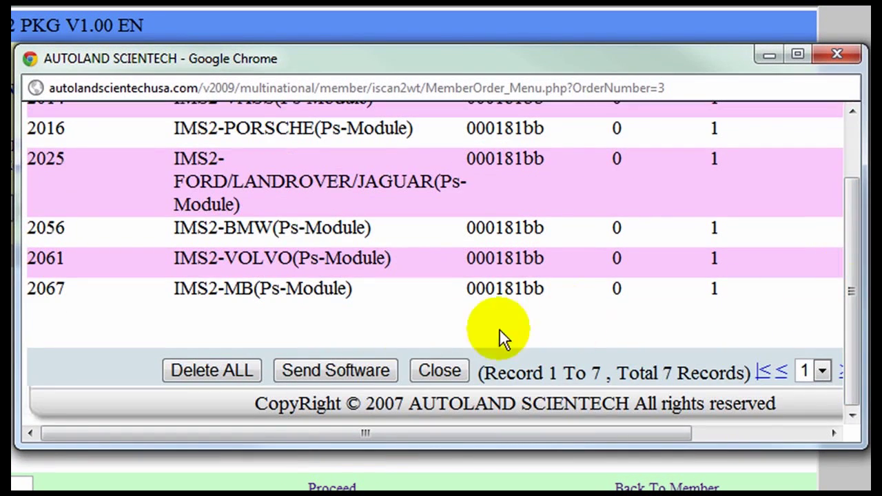
click(340, 370)
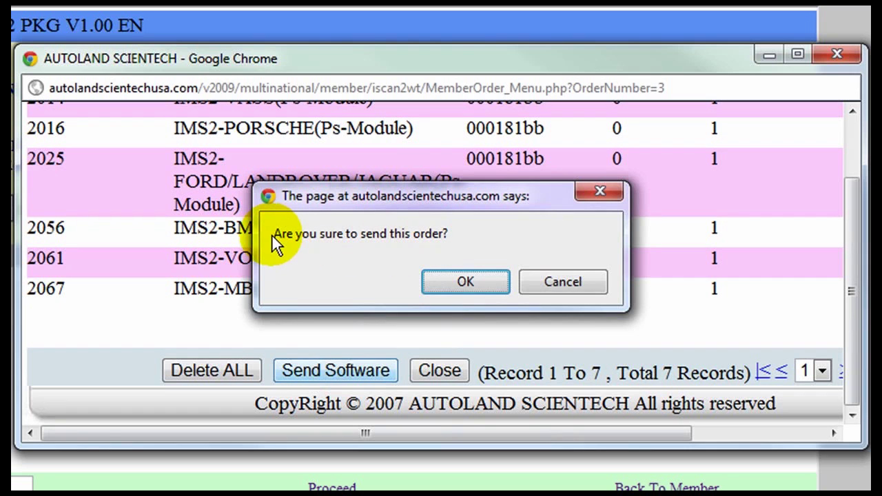
click(466, 282)
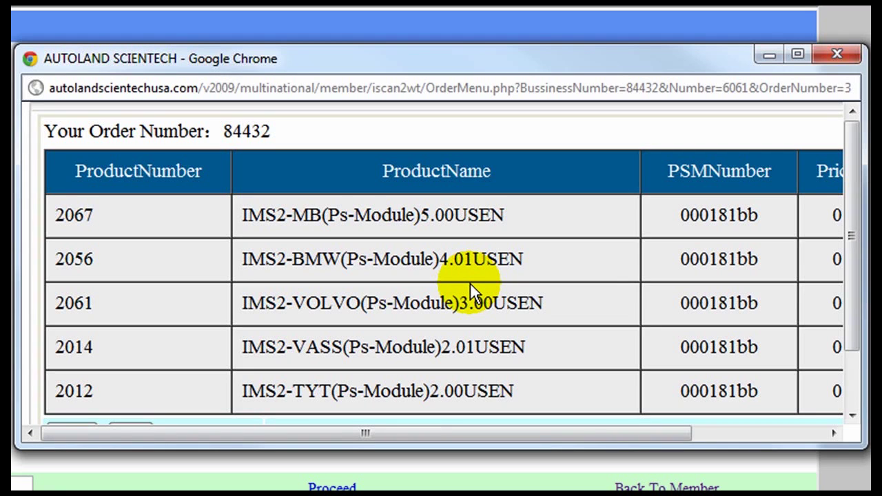
click(839, 53)
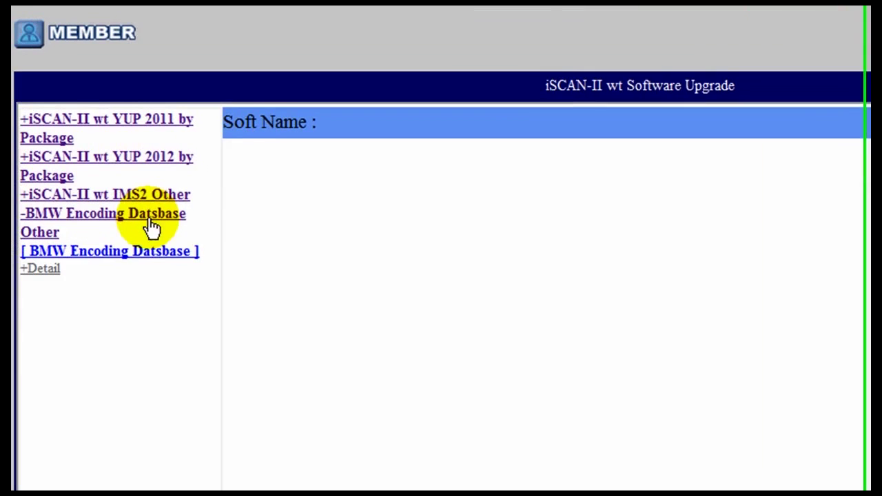
Open the BMW Encoding Datsbase package and order 1 for the registered PS-M number.
click(144, 219)
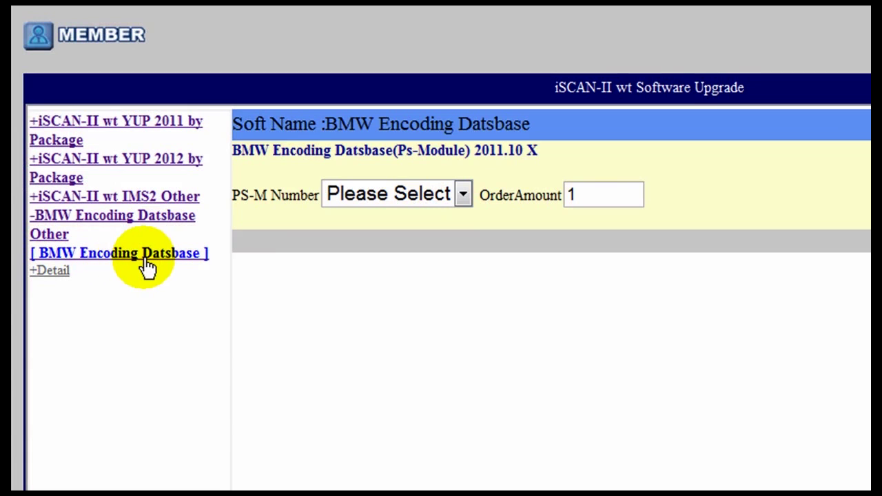
click(467, 194)
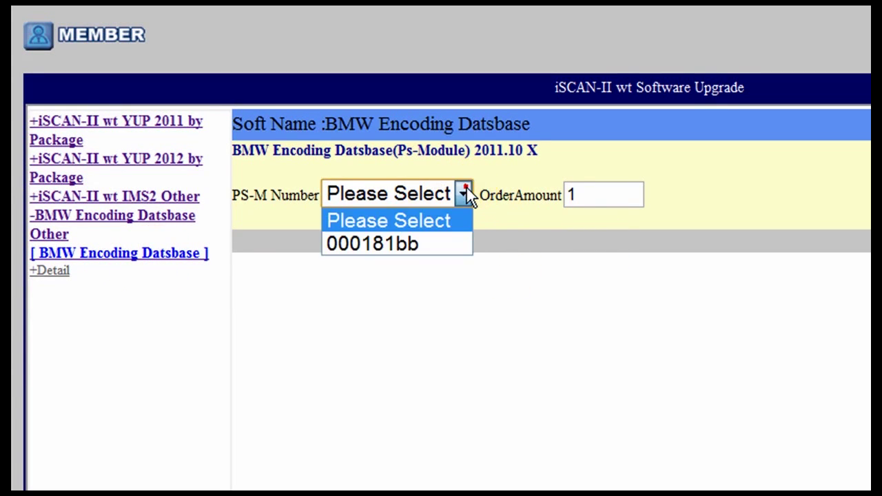
click(445, 240)
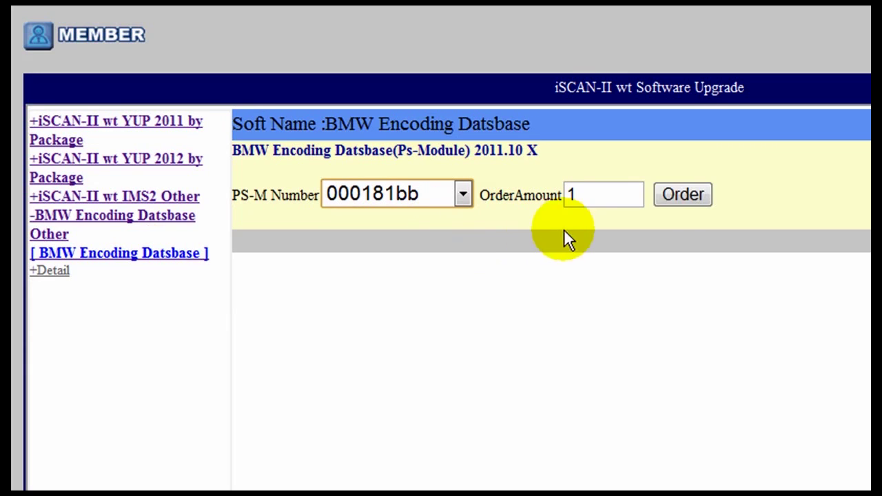
click(687, 195)
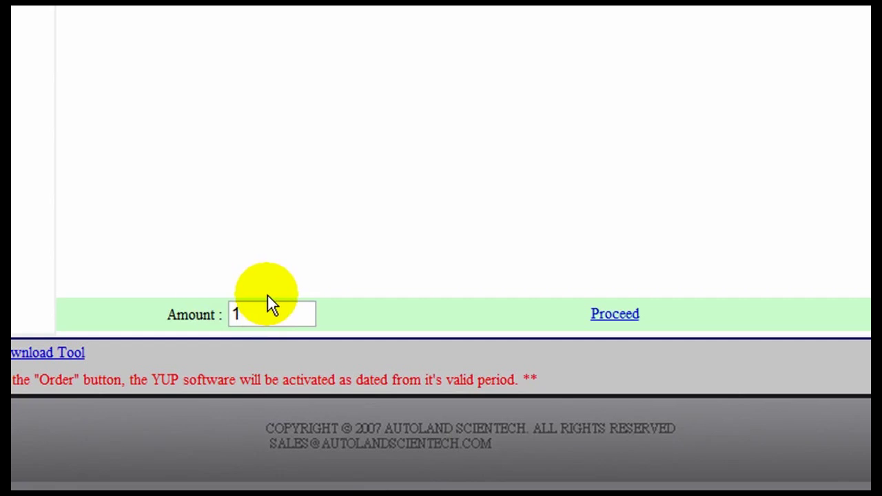
Proceed to the BMW Encoding Datsbase order list, send the software order and confirm the submission.
click(618, 319)
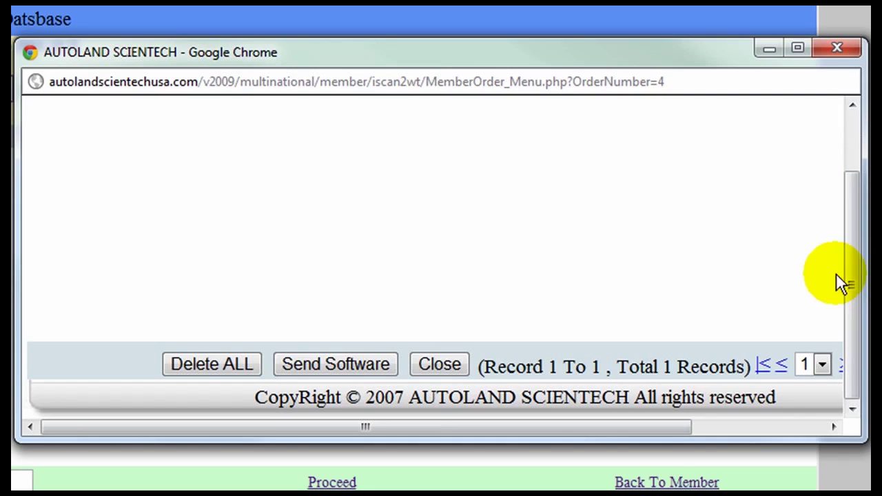
click(326, 366)
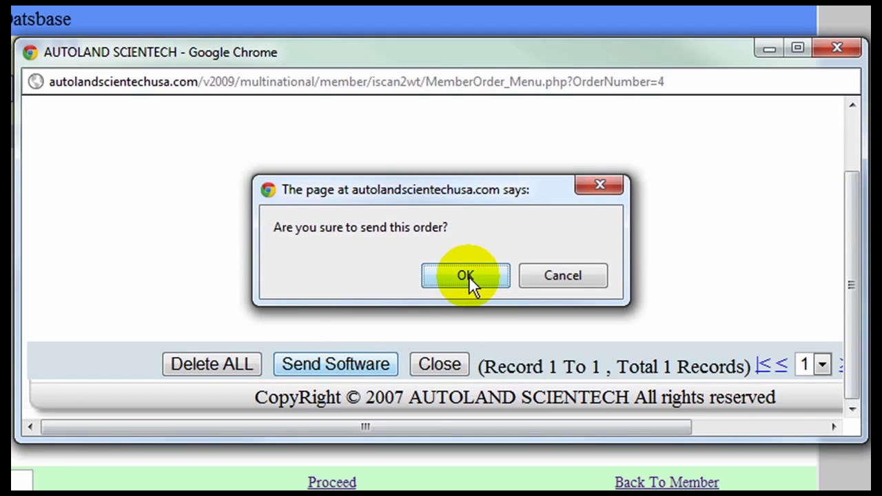
click(465, 275)
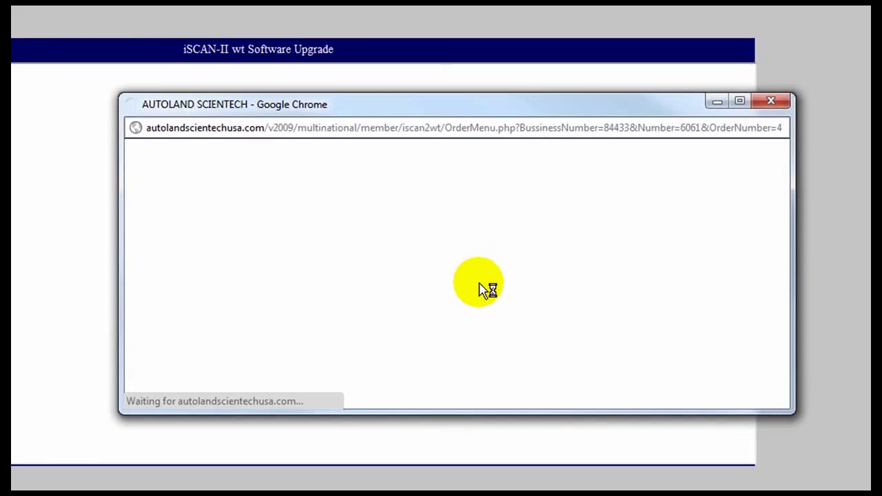